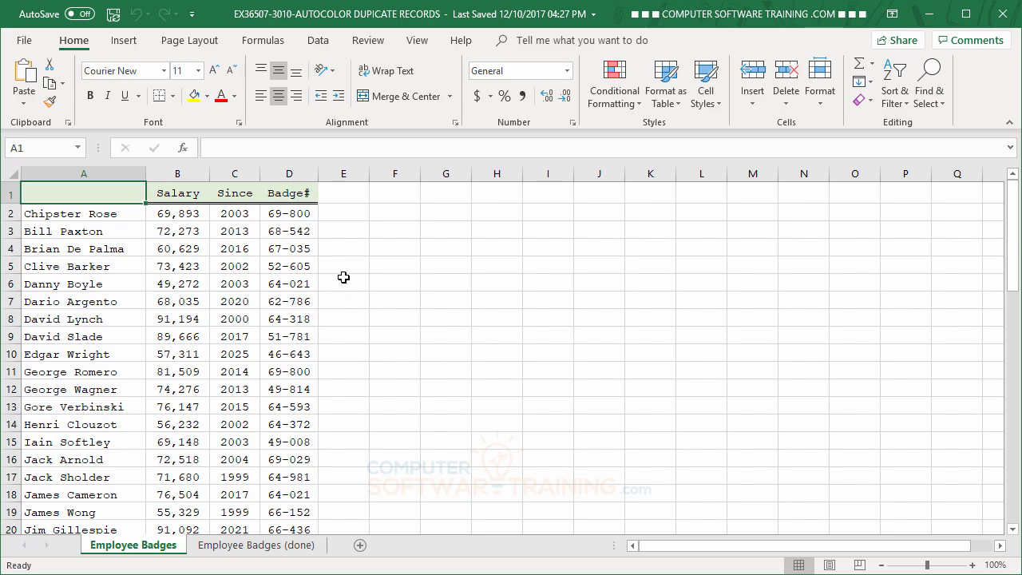
- Highlight duplicate values in D2:D61 of the Badge# column using Light Red Fill with Dark Red Text
click(291, 220)
drag(291, 222, 285, 502)
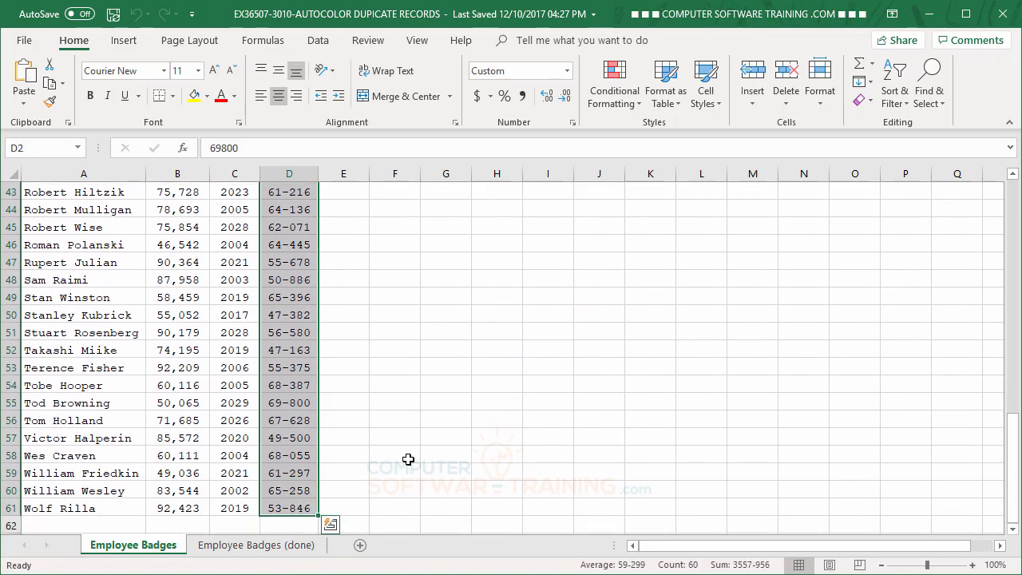
scroll(495, 403, up, 4)
scroll(504, 395, up, 10)
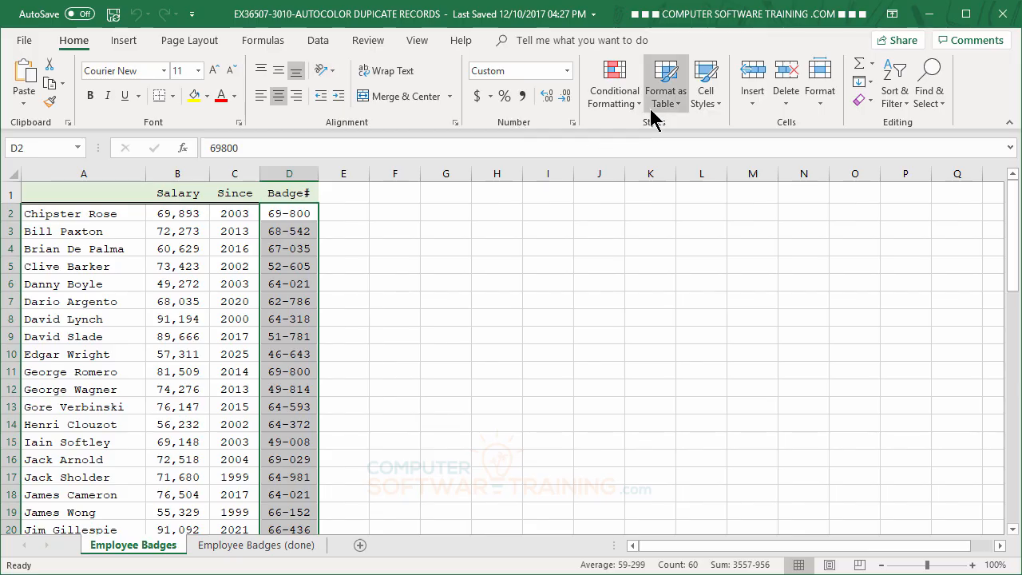
click(622, 99)
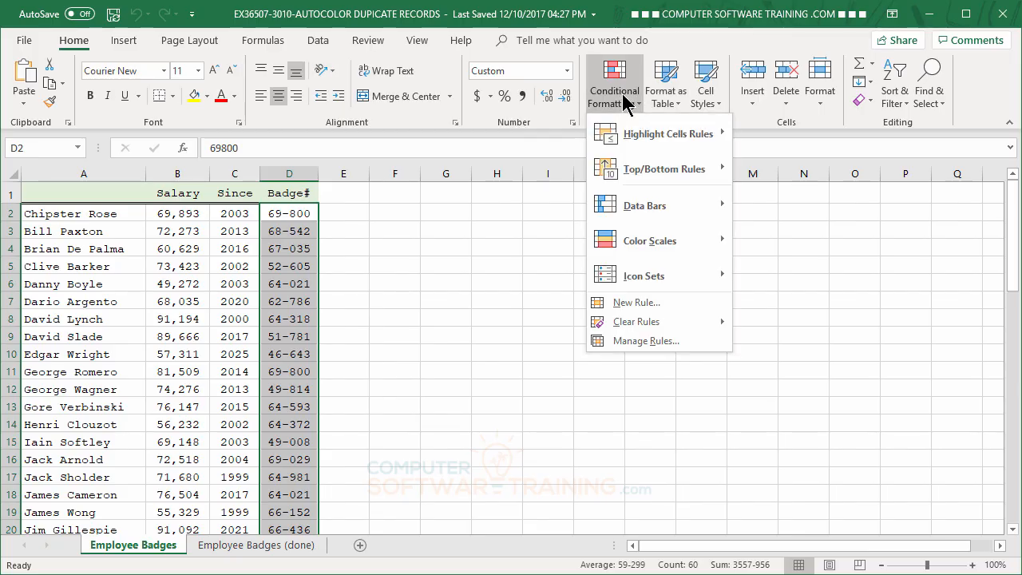
mouse_move(644, 136)
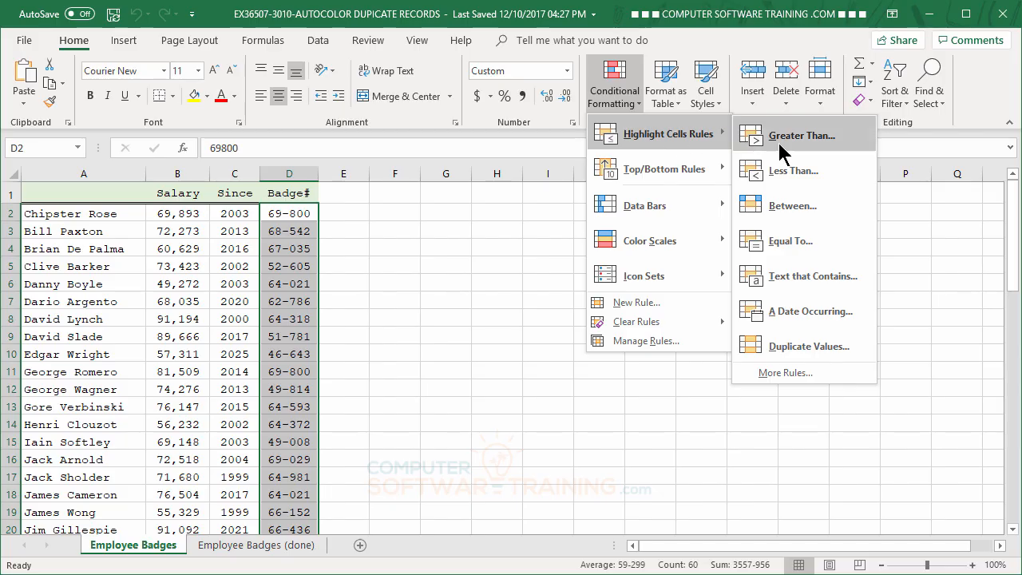
click(809, 346)
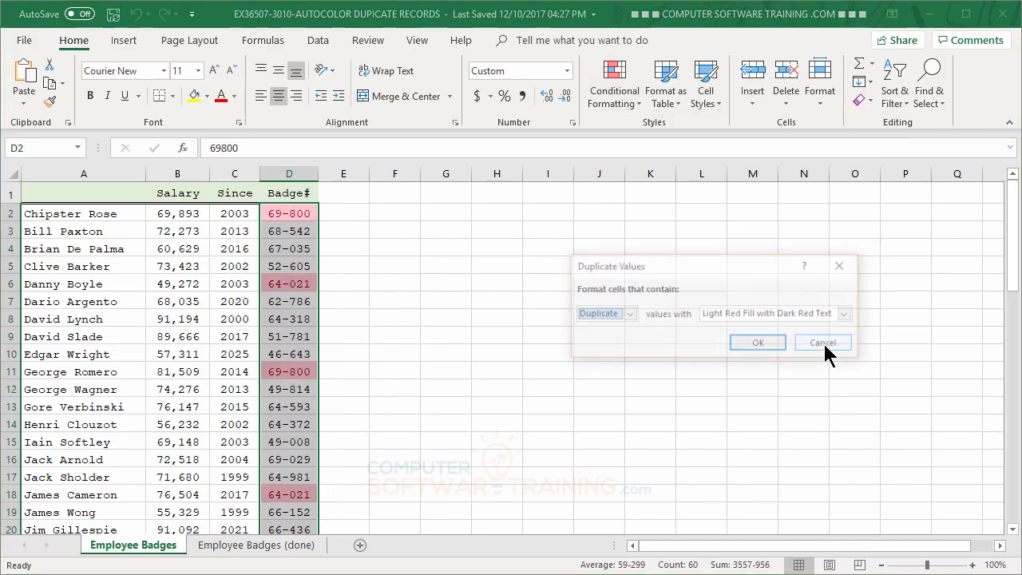
click(763, 349)
- Examine the full Badge# column to find the highlighted duplicate entries
scroll(501, 295, down, 6)
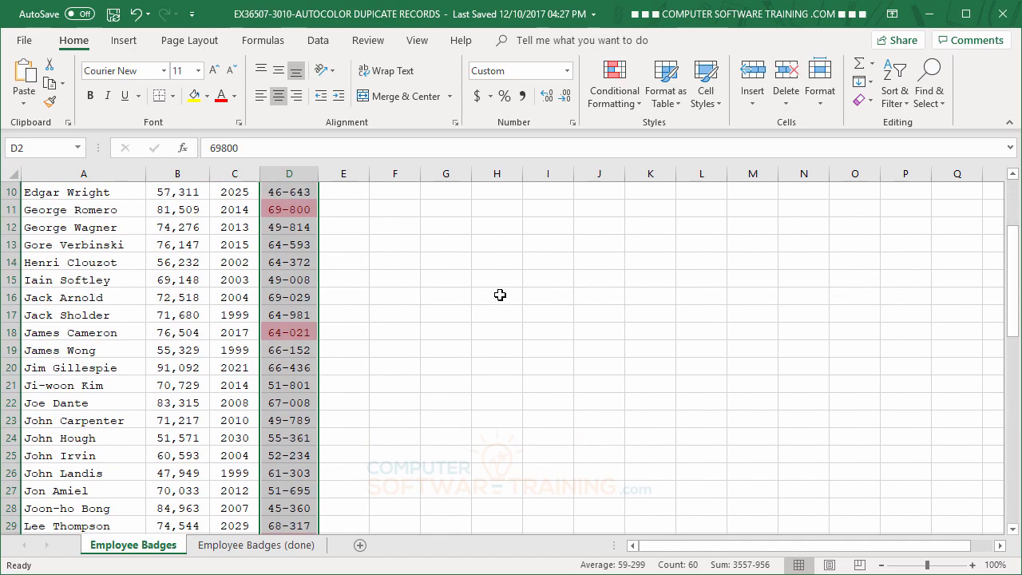
click(501, 294)
scroll(501, 295, down, 8)
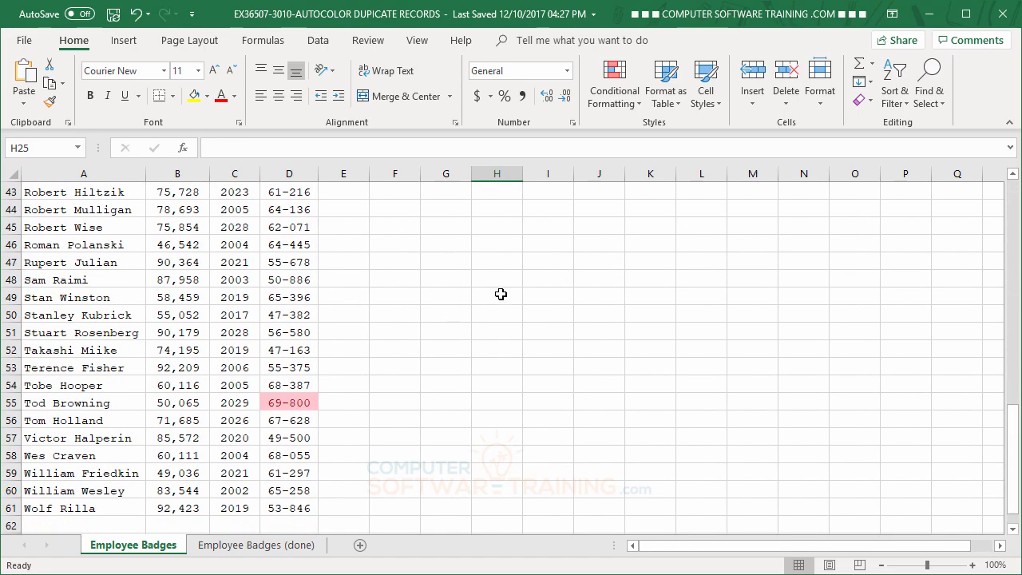
scroll(501, 295, up, 3)
scroll(500, 294, up, 11)
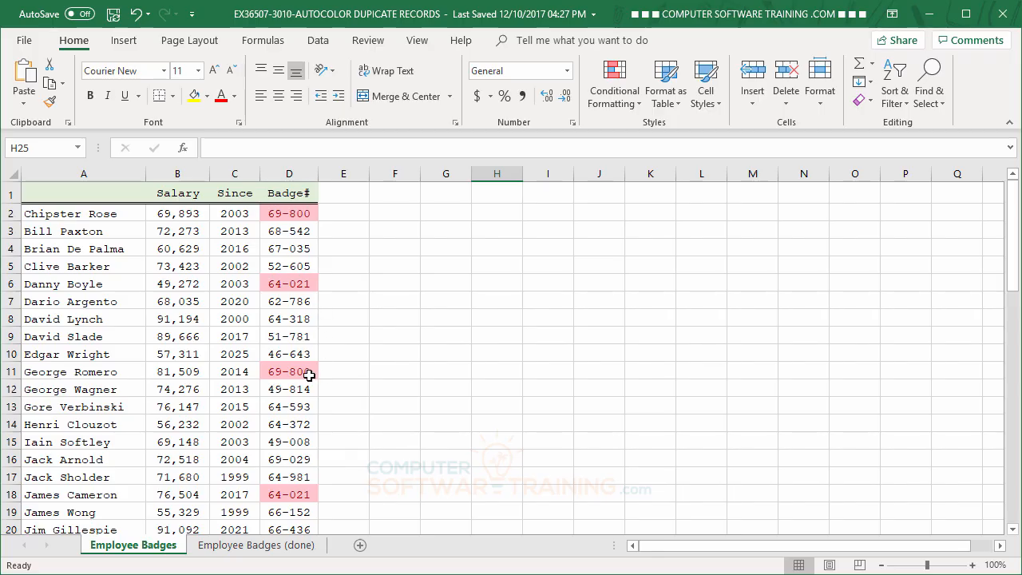
scroll(421, 381, down, 7)
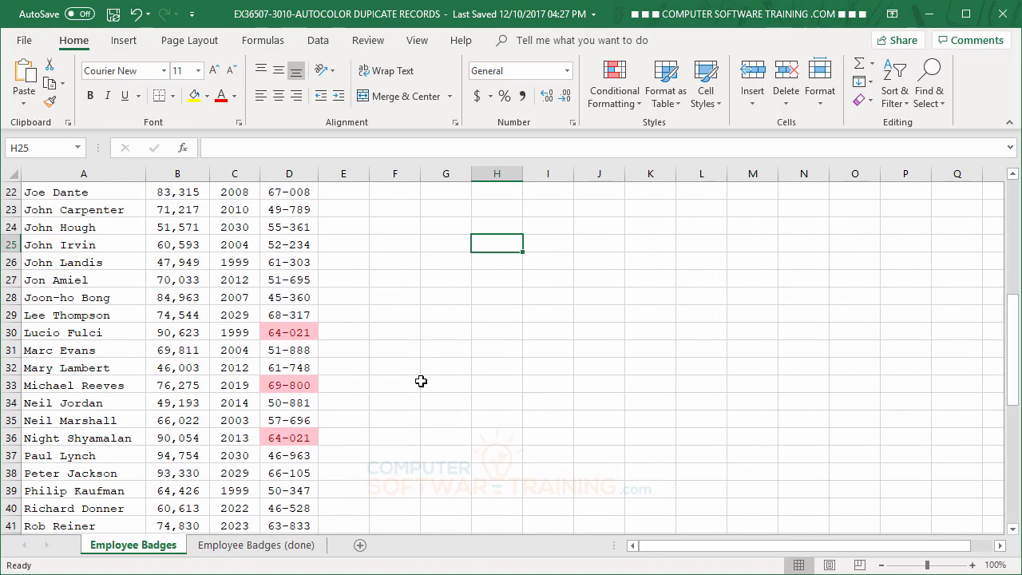
scroll(421, 381, down, 3)
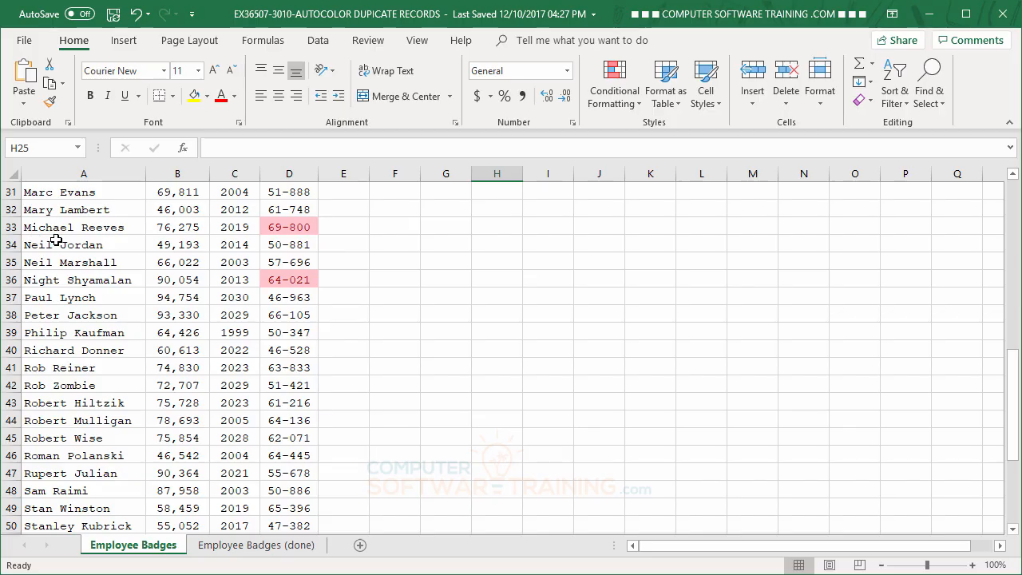
scroll(448, 324, up, 9)
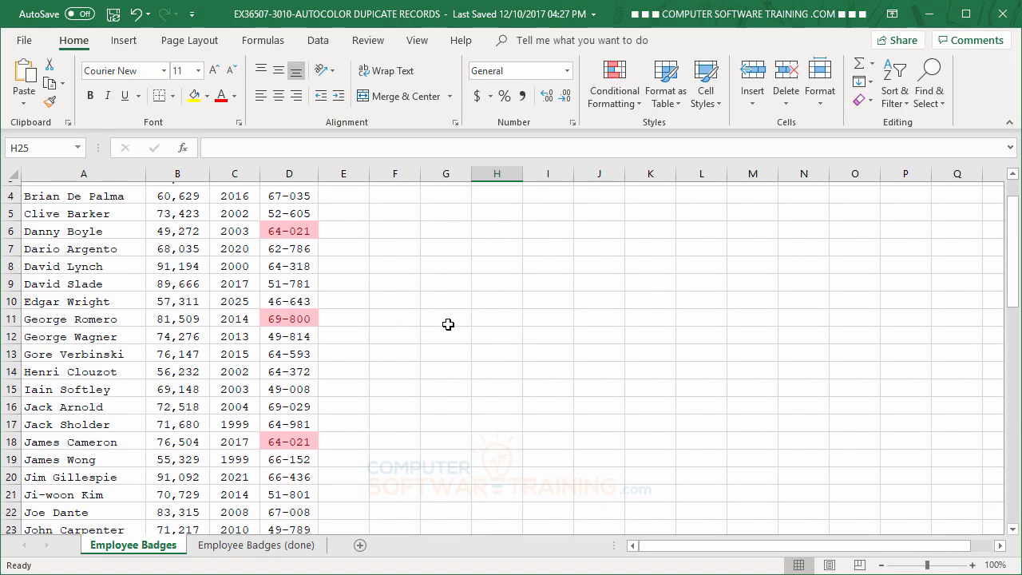
scroll(448, 324, up, 1)
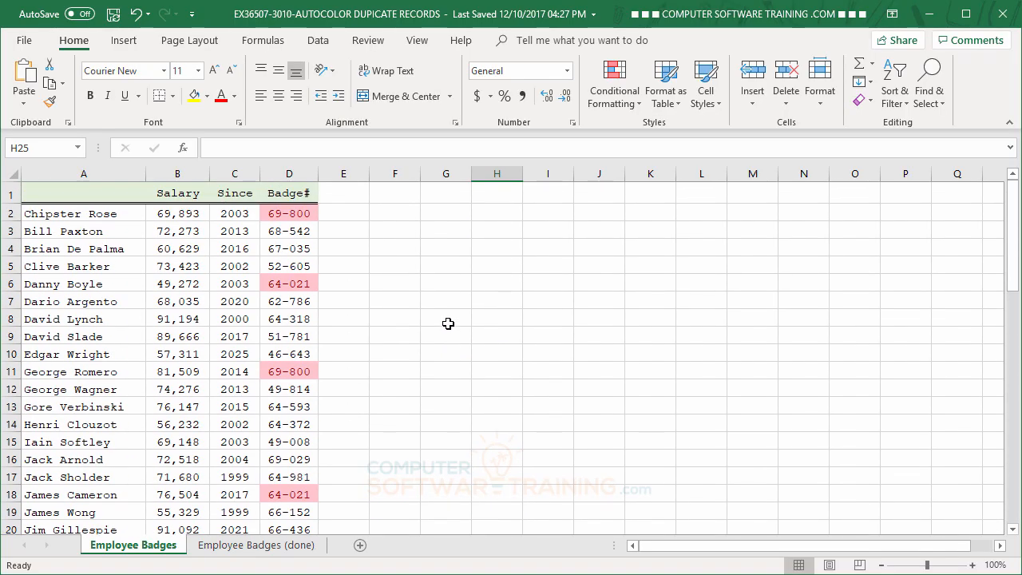
- Replace the duplicate entry in cell D2 with a new unique employee badge number
click(285, 215)
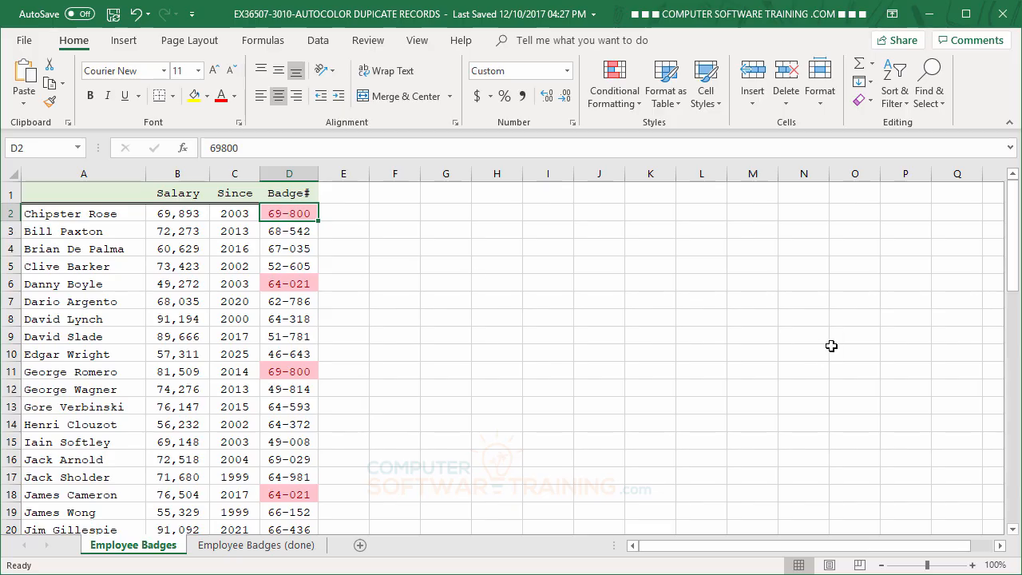
text(70)
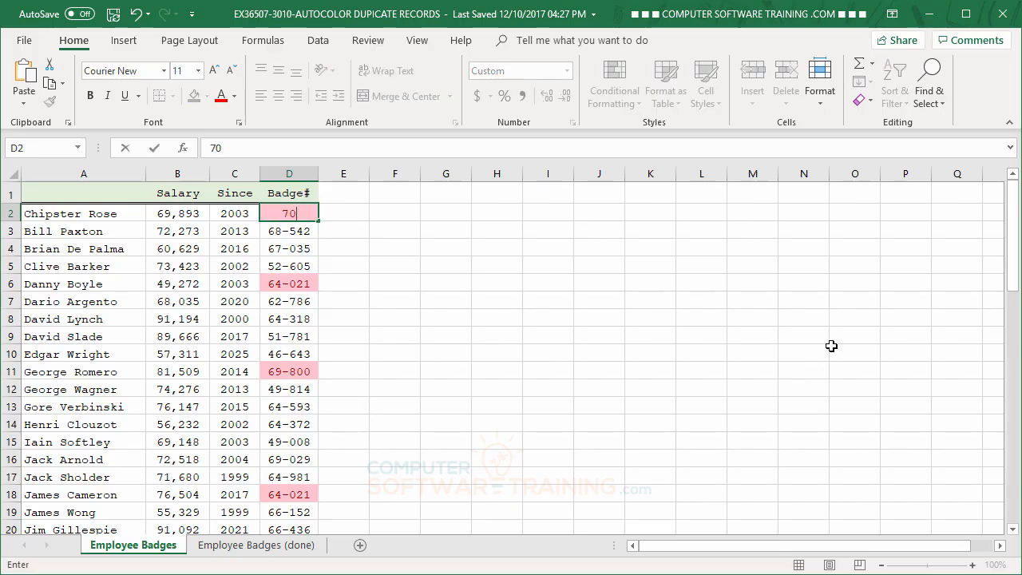
text(000)
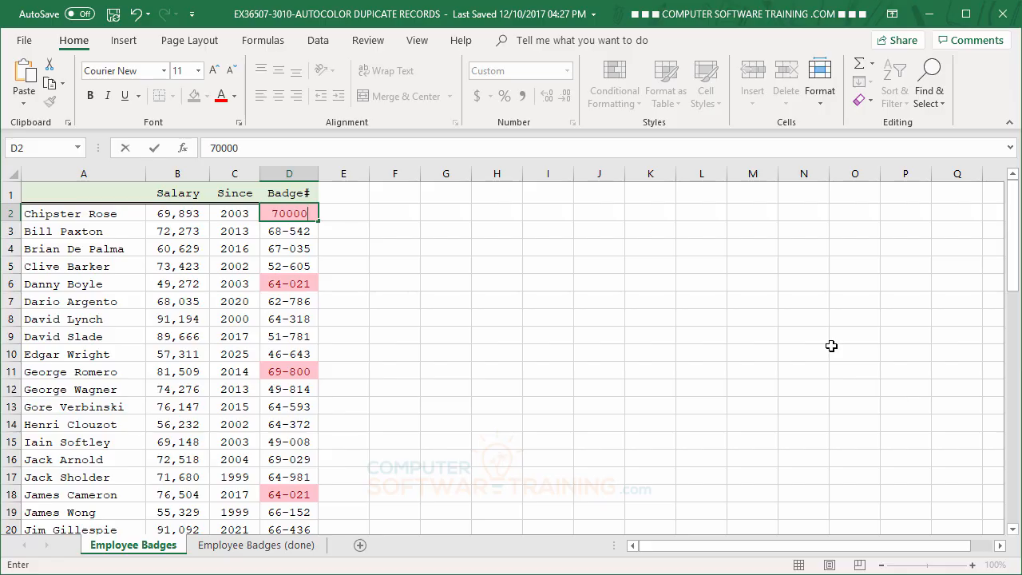
key(Return)
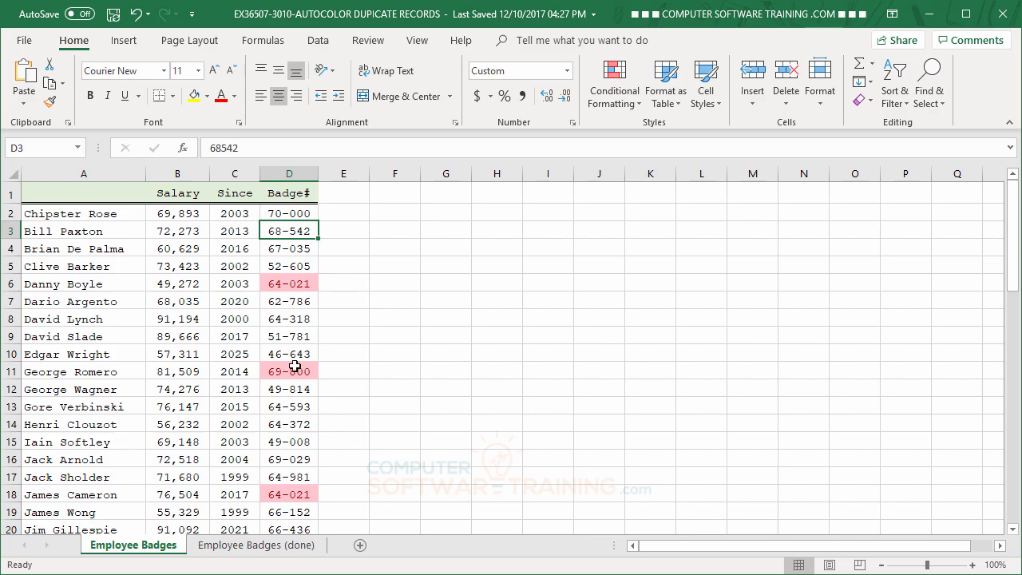
- Replace the duplicate entry in cell D6 with a new unique employee badge number
click(299, 284)
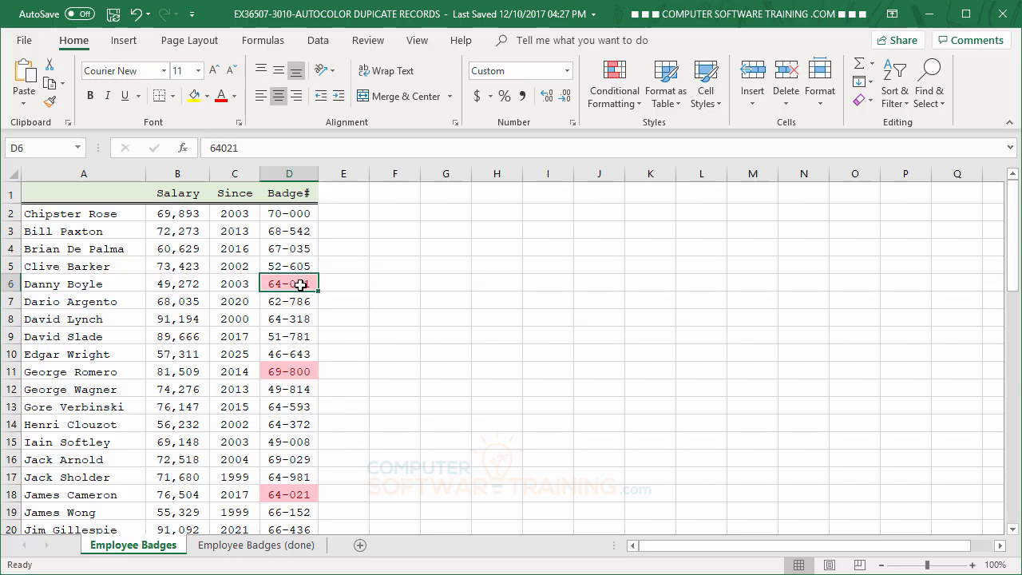
text(71000)
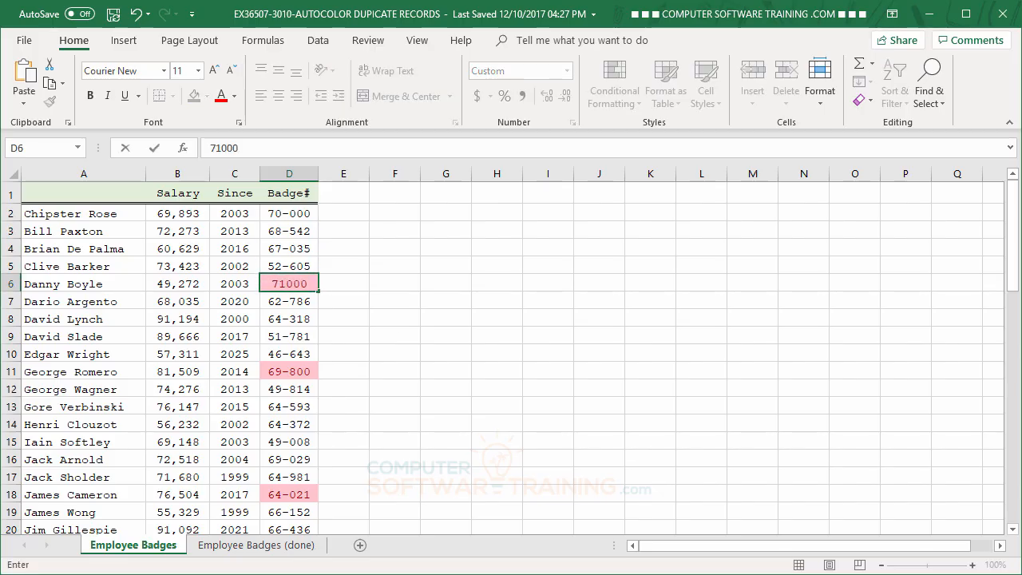
key(Return)
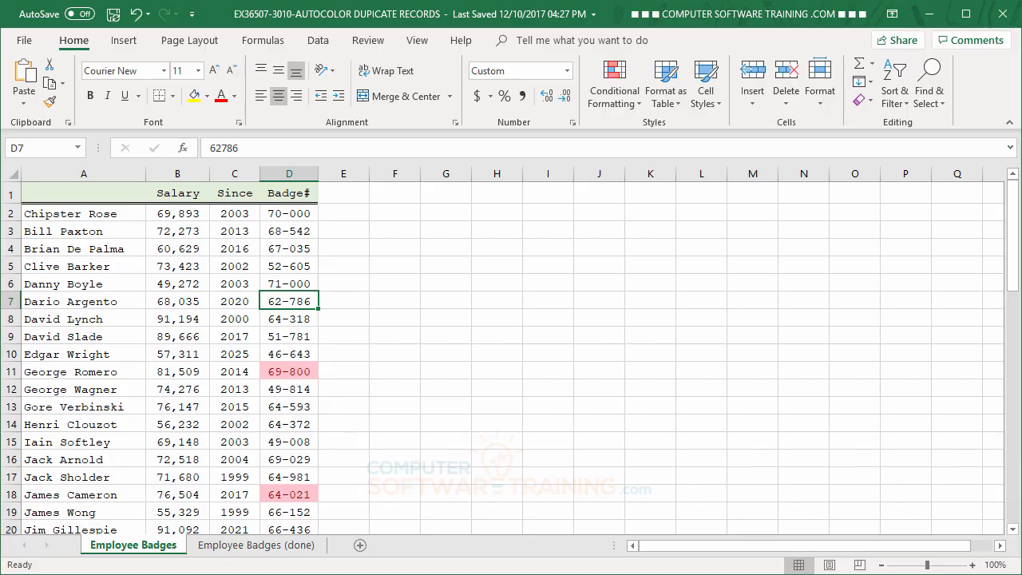
- Replace the duplicate entry in cell D11 with a new unique employee badge number
scroll(718, 426, down, 4)
scroll(718, 425, up, 4)
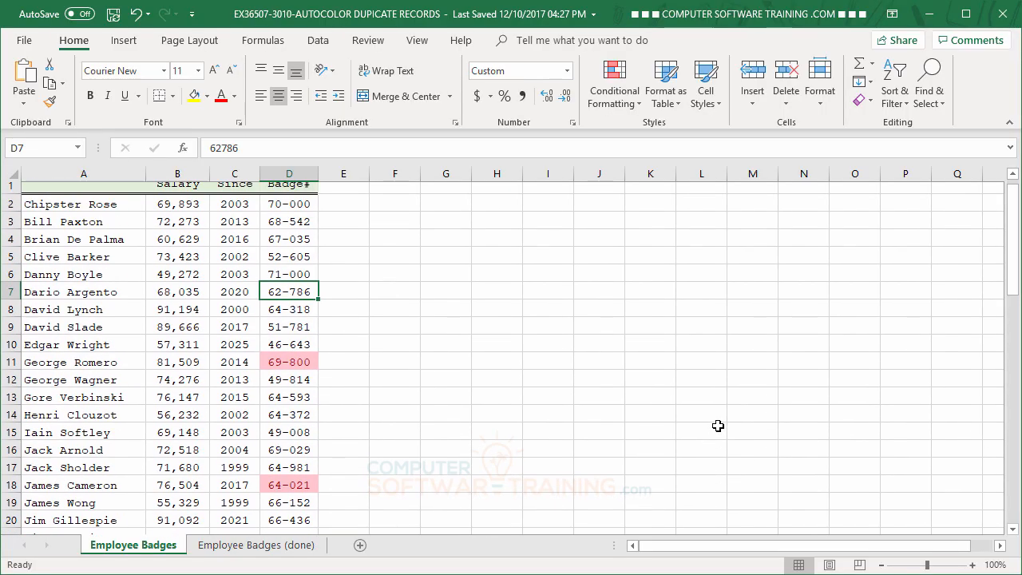
click(311, 367)
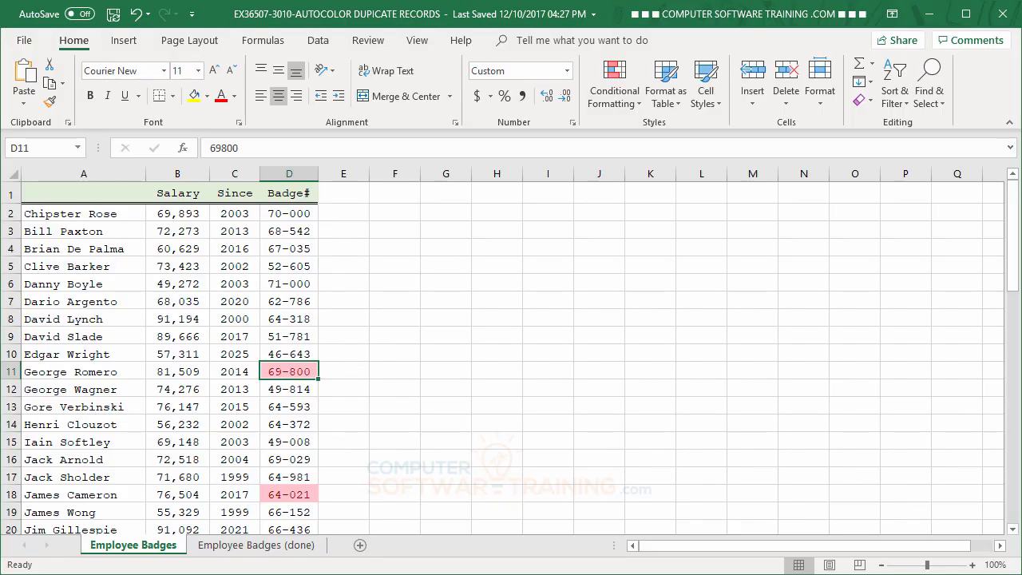
text(81000)
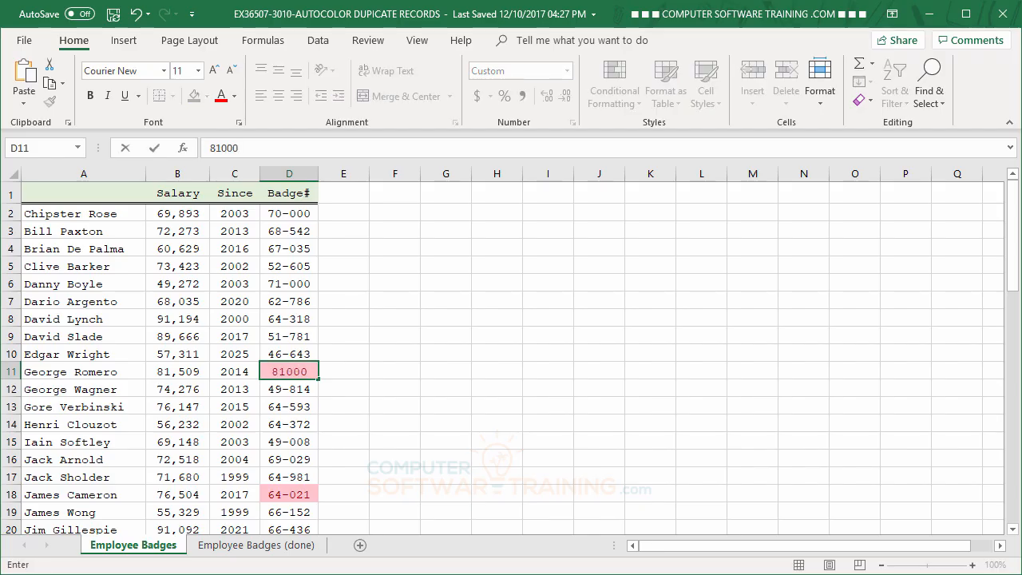
key(Return)
- Replace the duplicate entry in cell D18 with a new unique employee badge number
scroll(440, 412, down, 13)
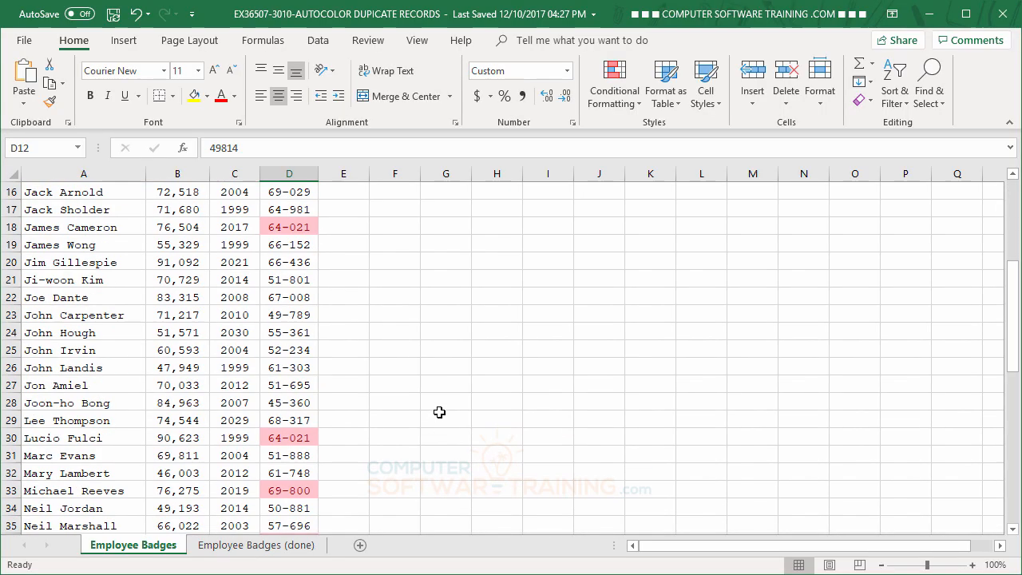
scroll(439, 412, up, 11)
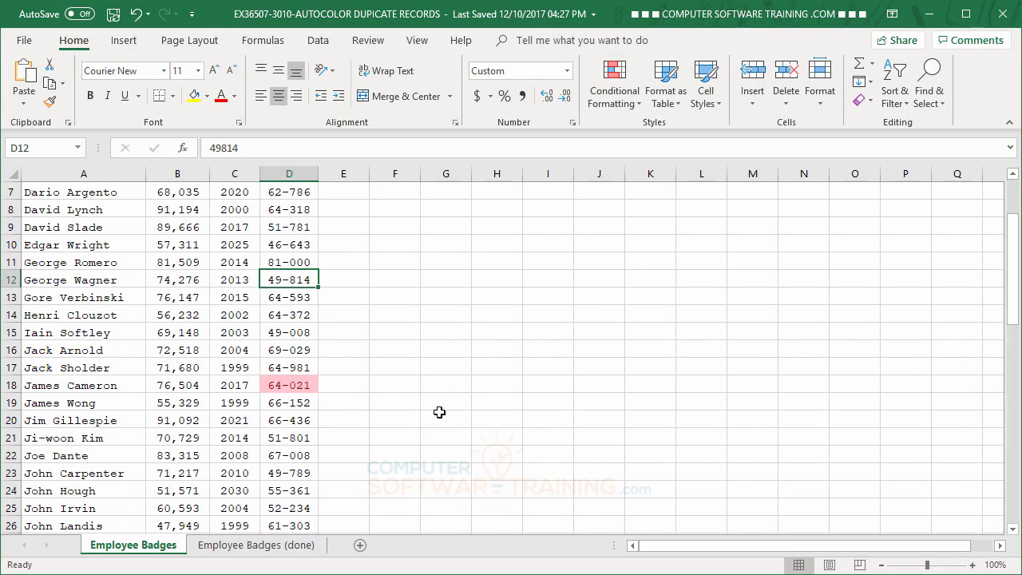
click(293, 386)
text(98000)
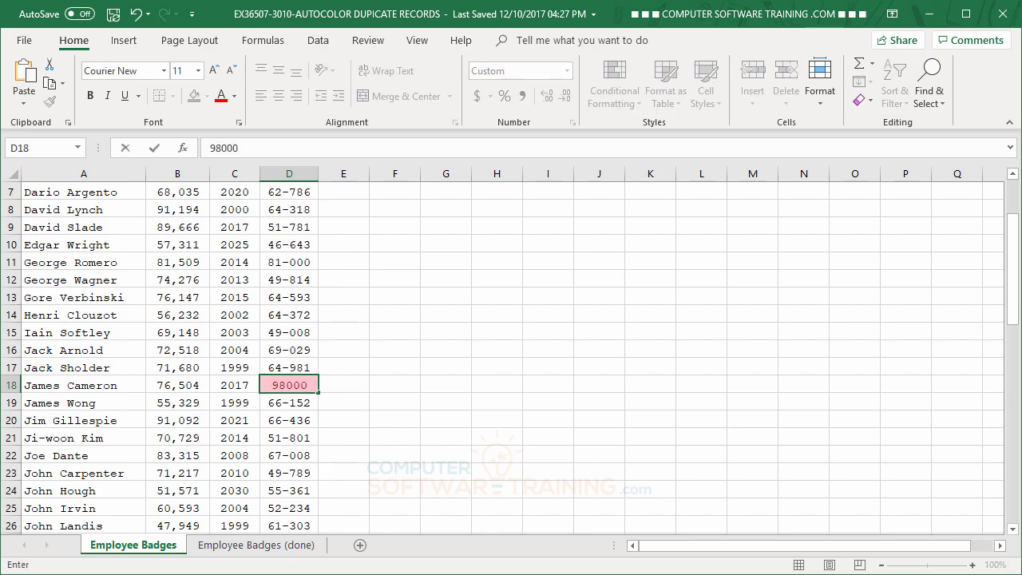
key(Return)
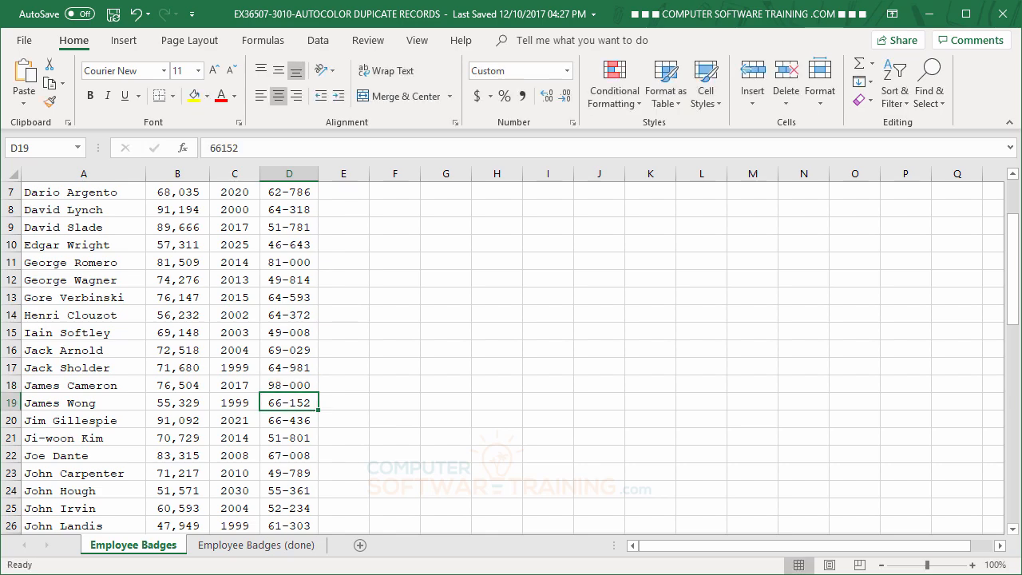
- Replace the duplicate entry in cell D30 with a new unique employee badge number
scroll(370, 343, down, 5)
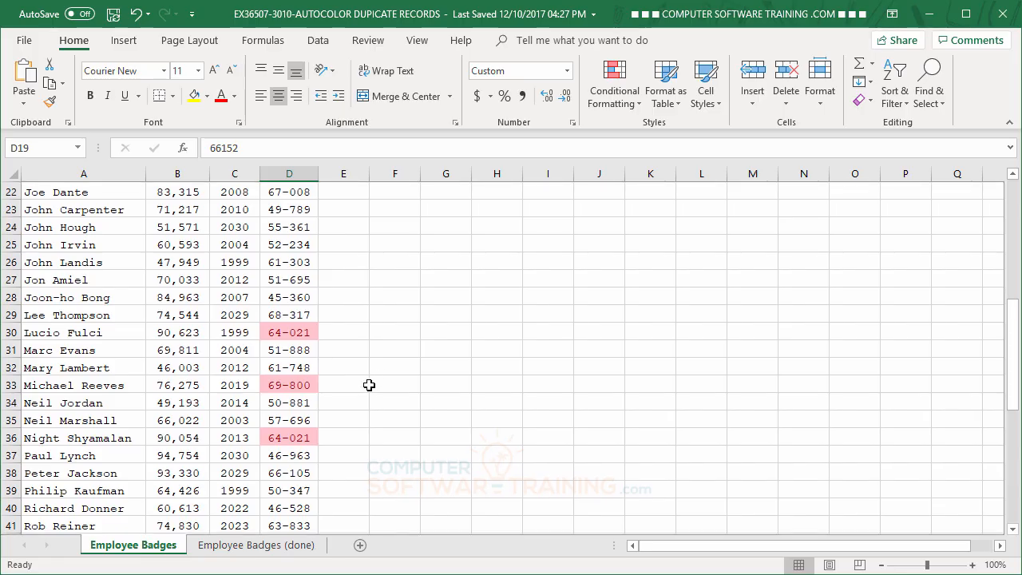
click(286, 330)
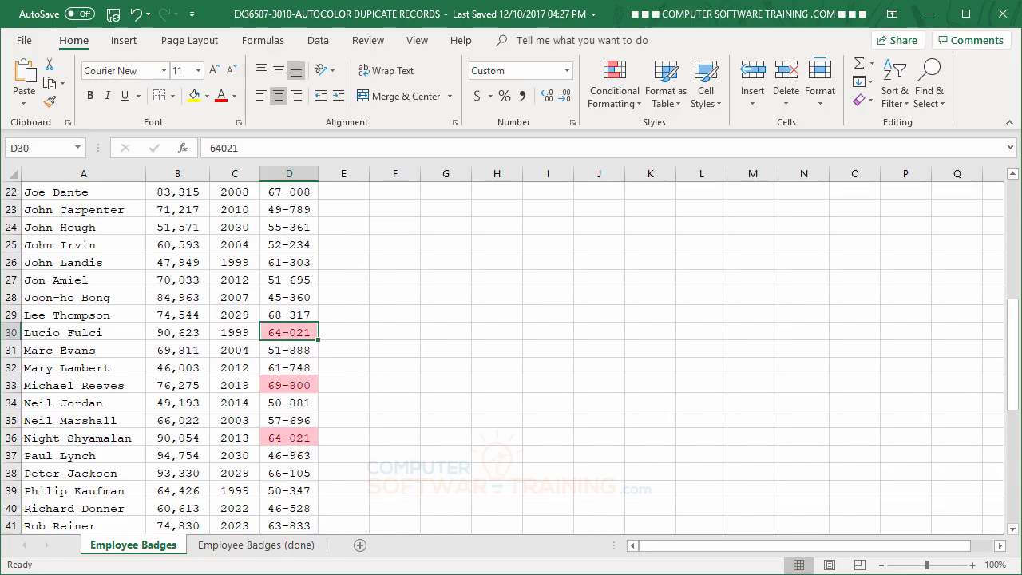
text(66000)
key(Return)
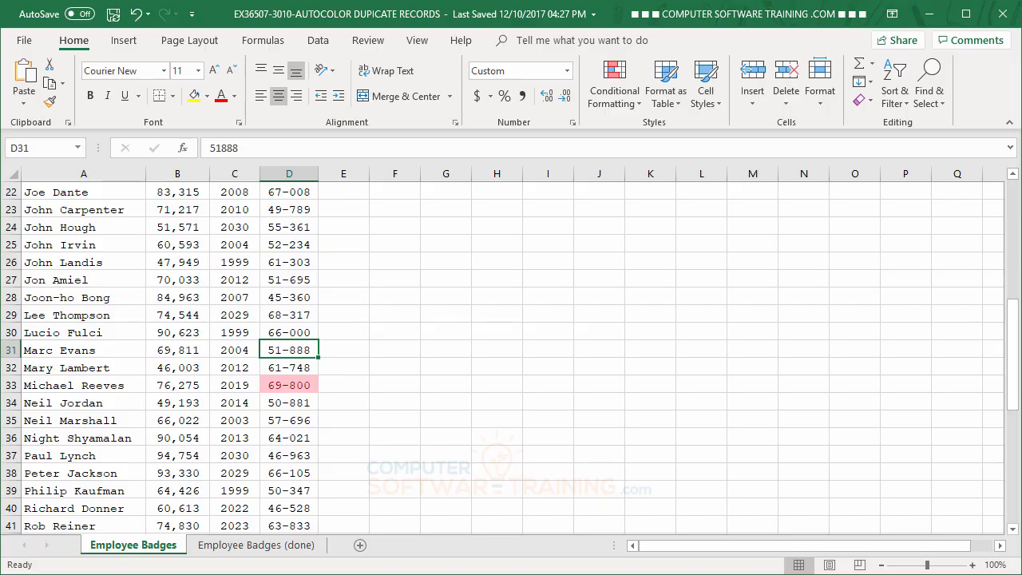
- Replace the duplicate entry in cell D33 with a new unique employee badge number
key(Down)
key(Down)
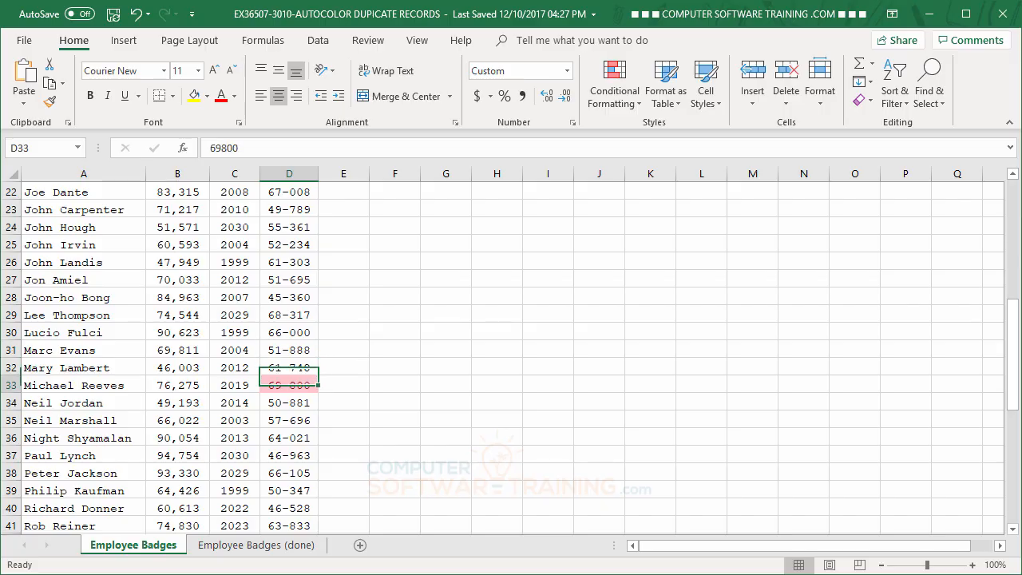
text(74-000)
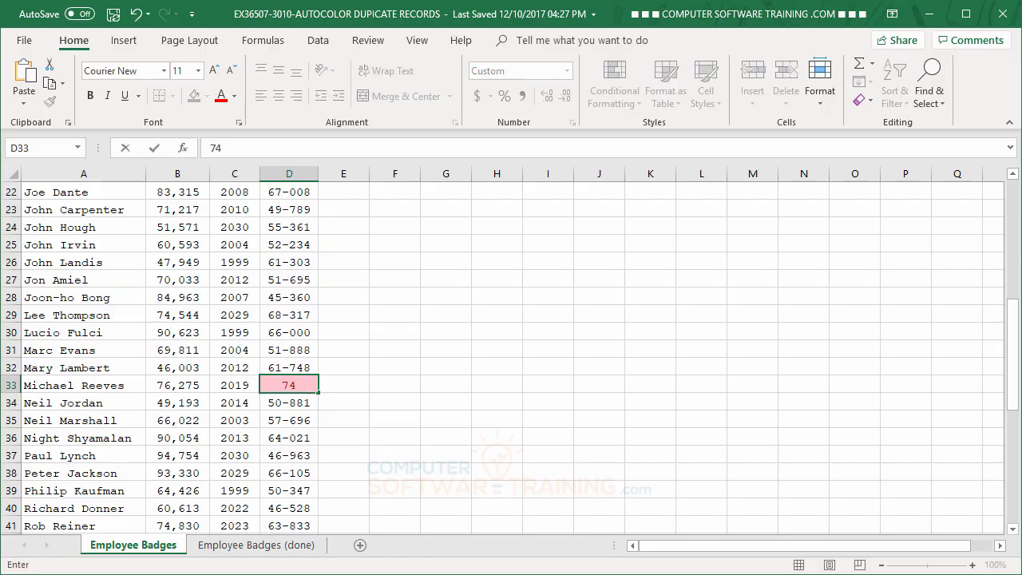
key(Return)
text(.)
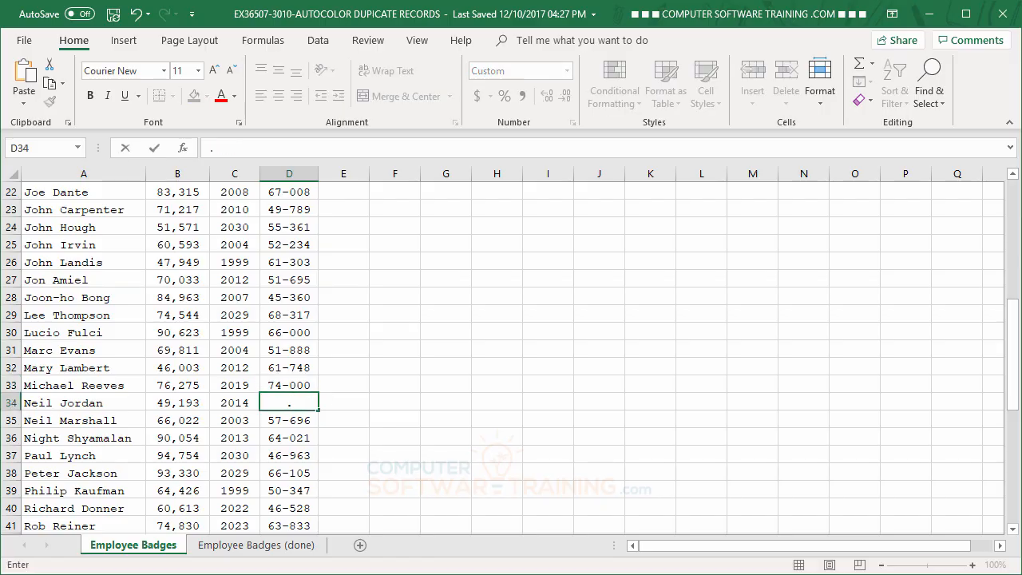
key(Escape)
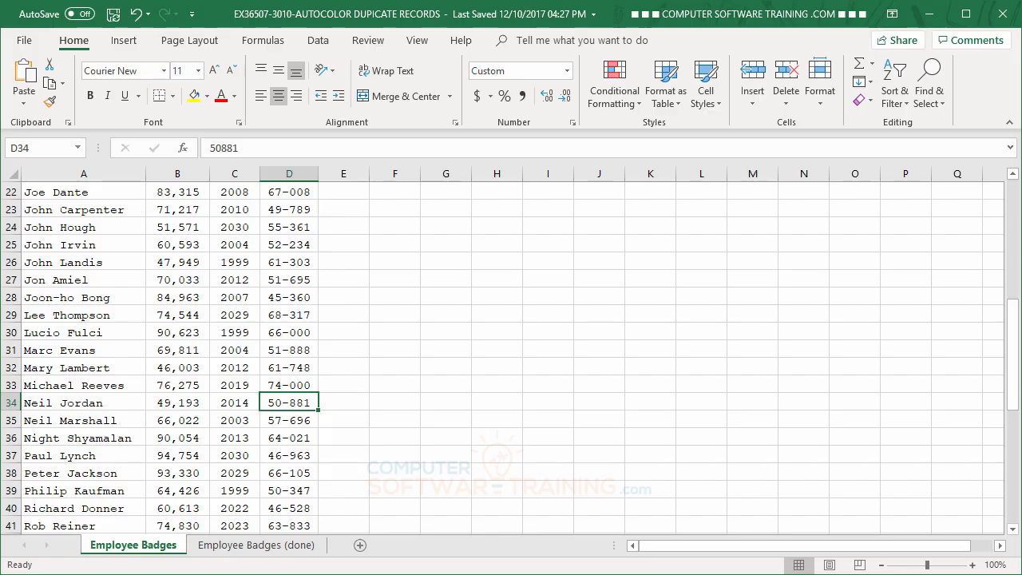
- Check the whole Badge# column for any remaining duplicate highlighting
scroll(572, 281, down, 7)
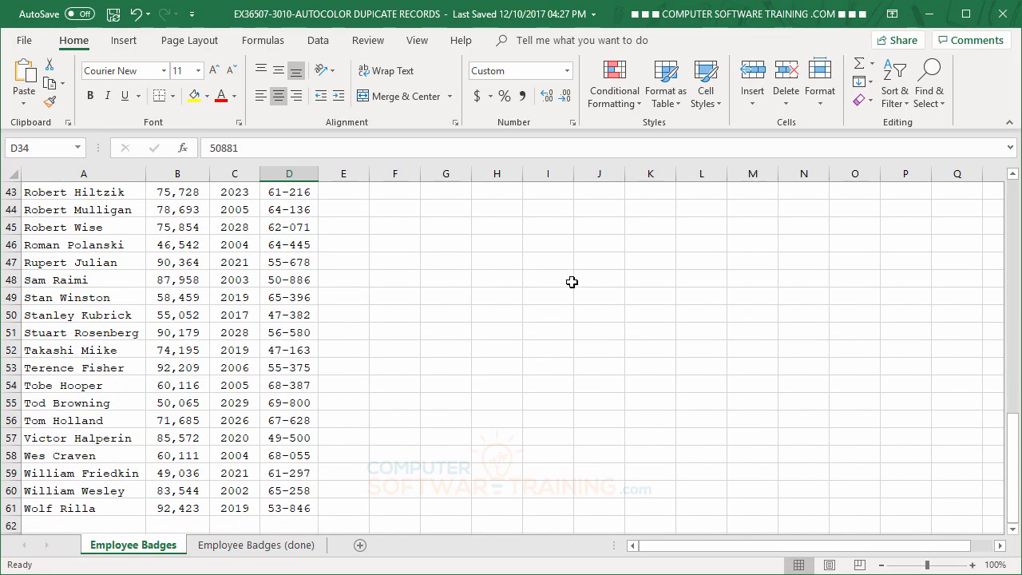
scroll(572, 281, up, 4)
scroll(572, 281, up, 10)
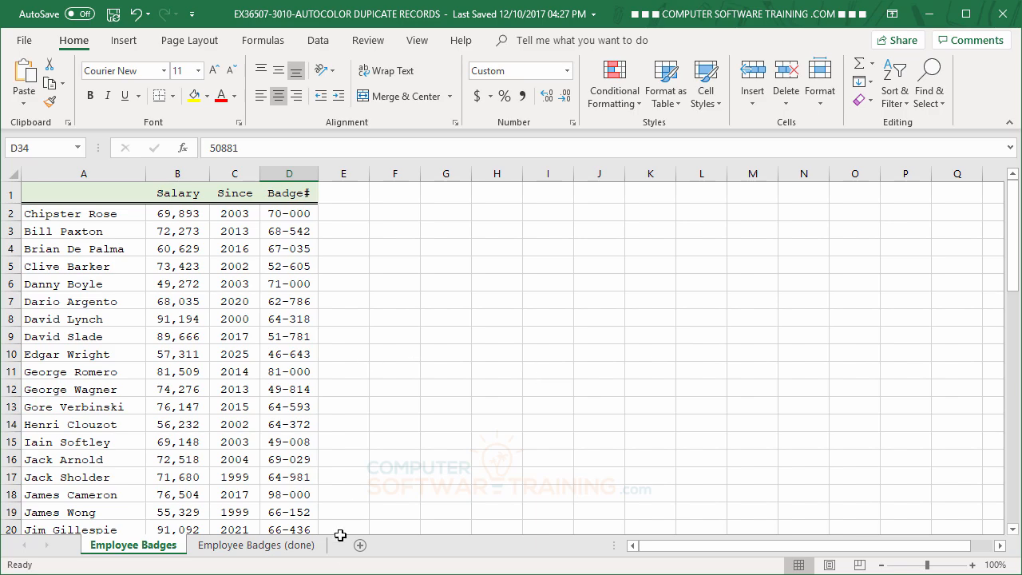
click(295, 409)
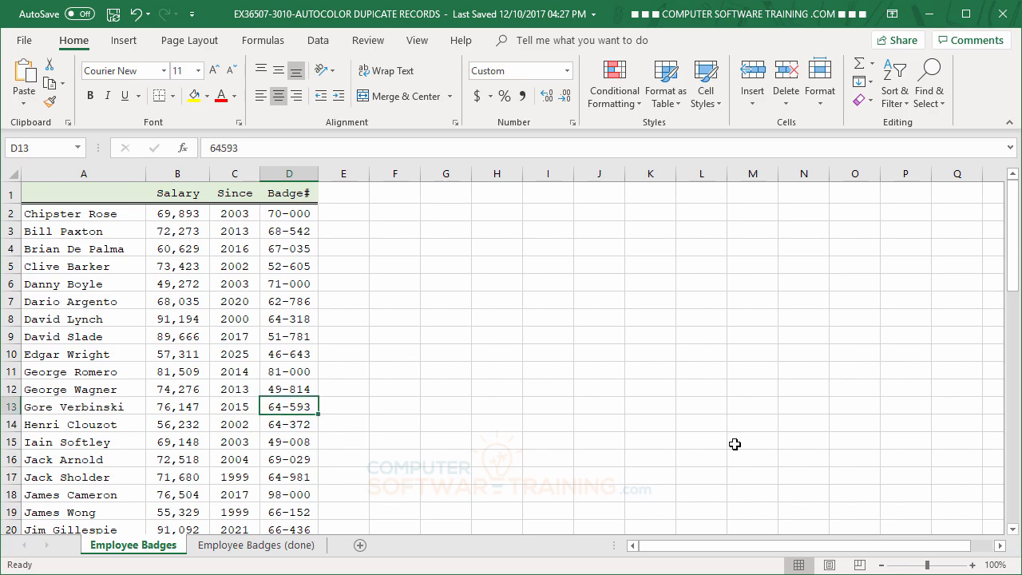
- Enter the same employee badge number in cell D13 as in cell D2 to test the duplicate highlighting
text(70000)
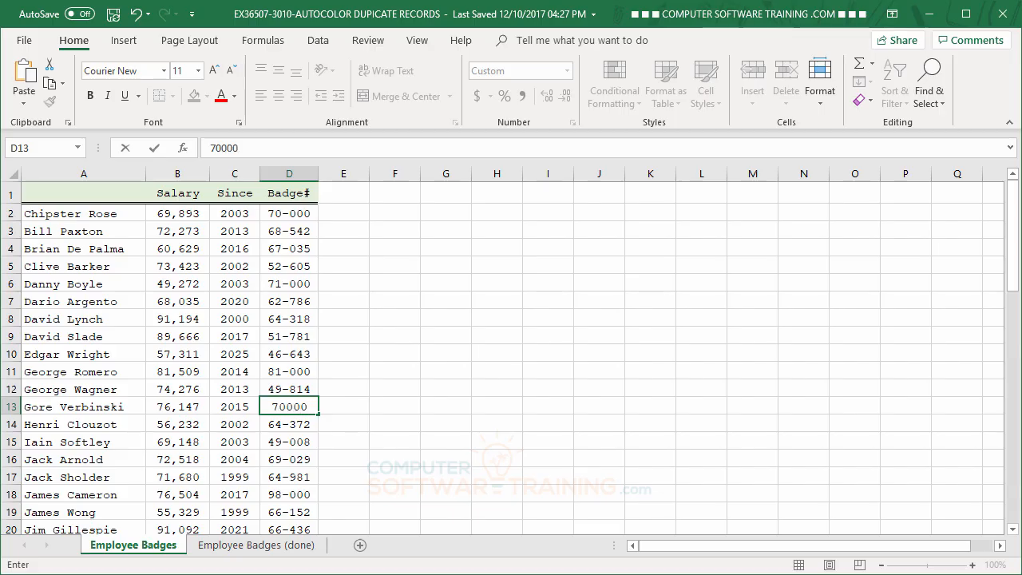
key(Return)
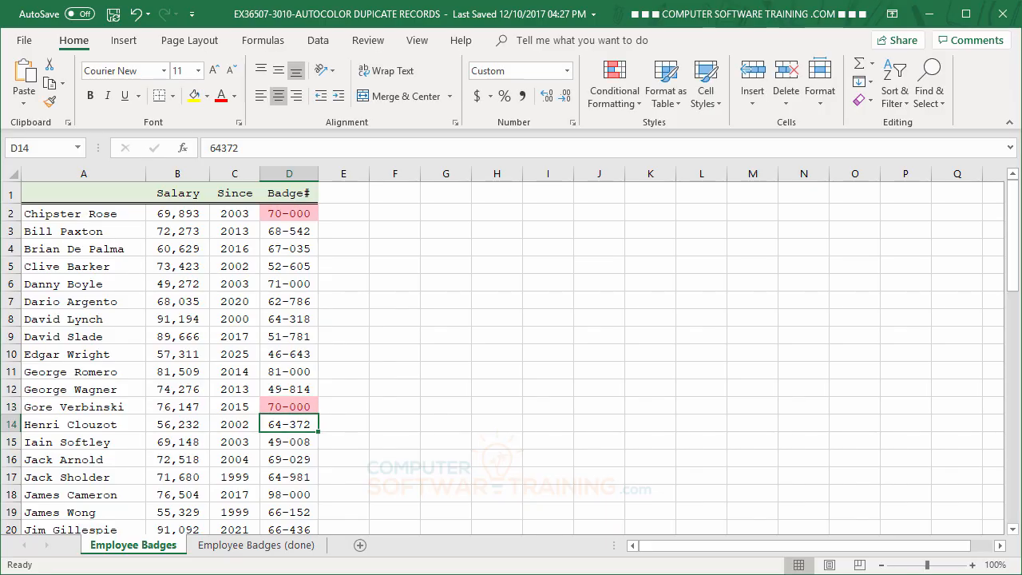
- Replace the duplicate entry in cell D2 with a new unique employee badge number
key(Up)
key(Up)
key(Up)
key(Up)
key(Up)
key(Up)
key(Up)
key(Up)
key(Up)
key(Up)
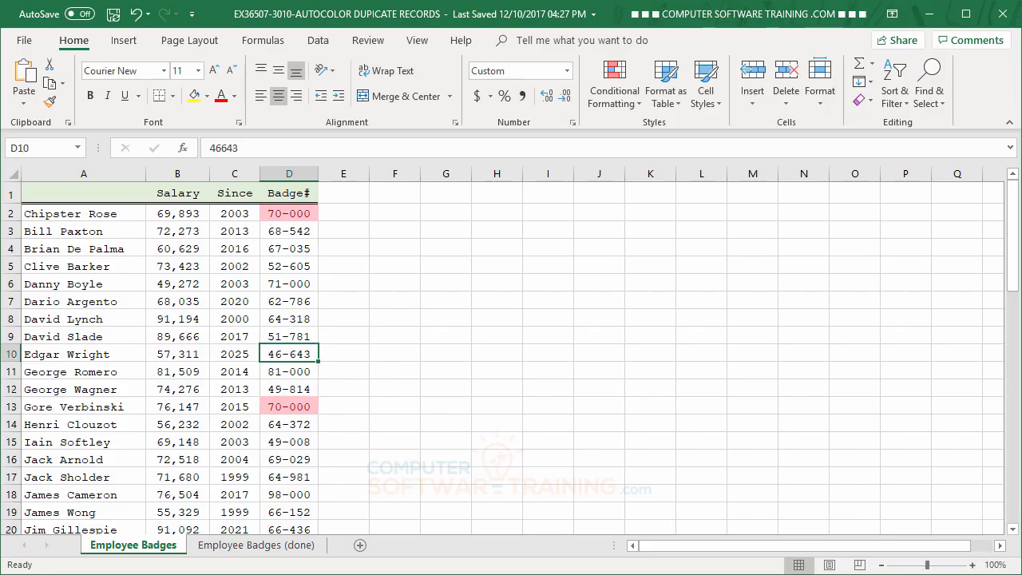
key(Up)
key(Up)
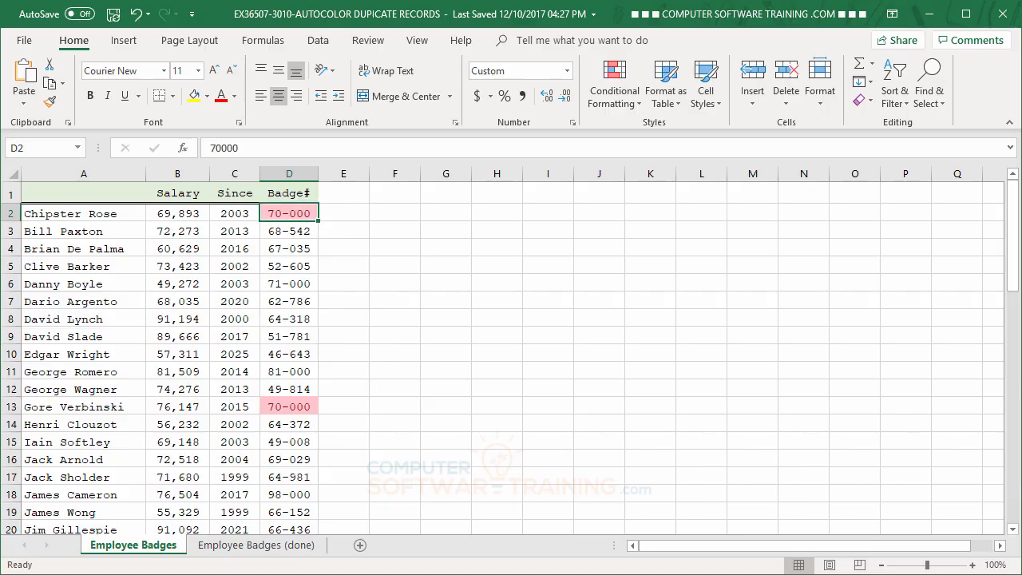
text(99000)
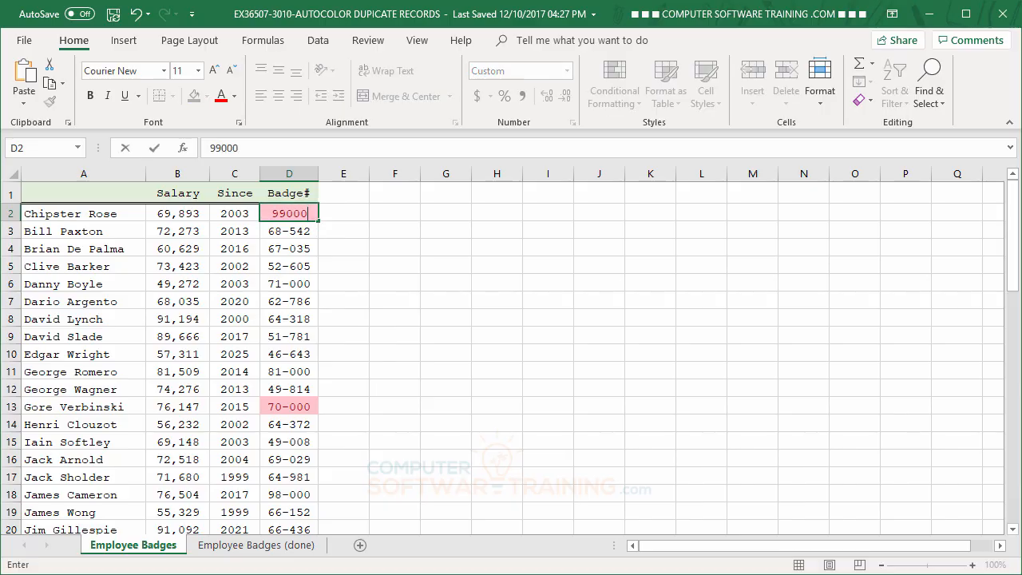
key(Return)
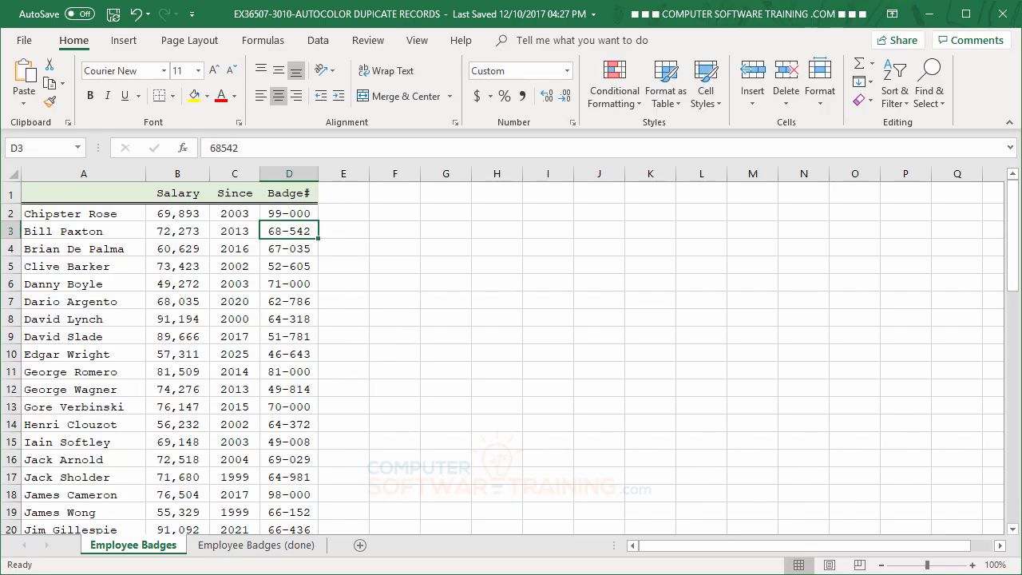